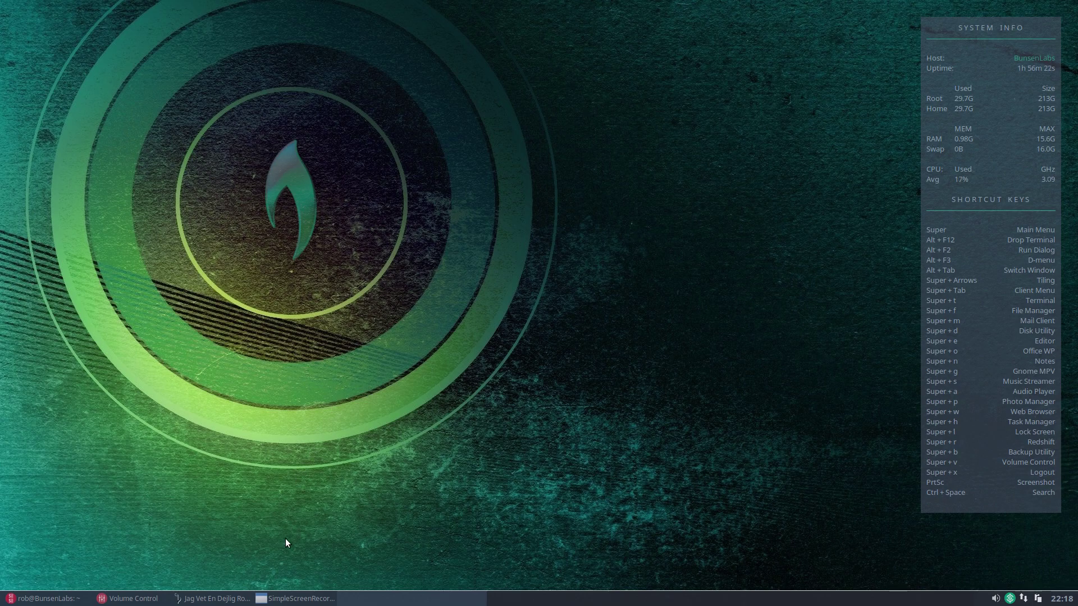
# Step: Bring Quod Libet forward, then minimize it so the song keeps playing over the bare desktop
pyautogui.click(234, 598)
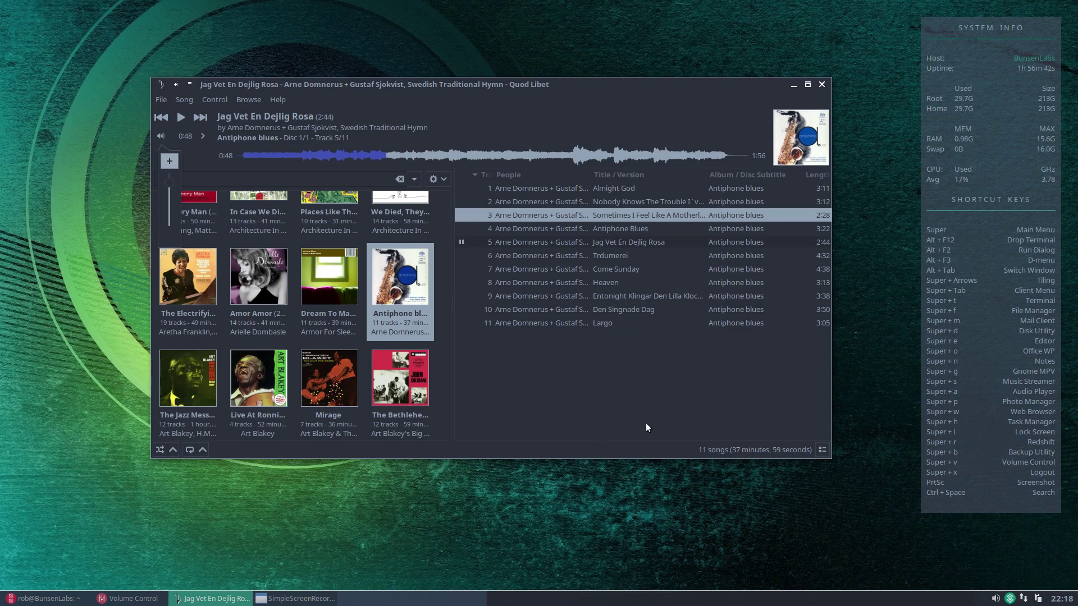
pyautogui.click(793, 86)
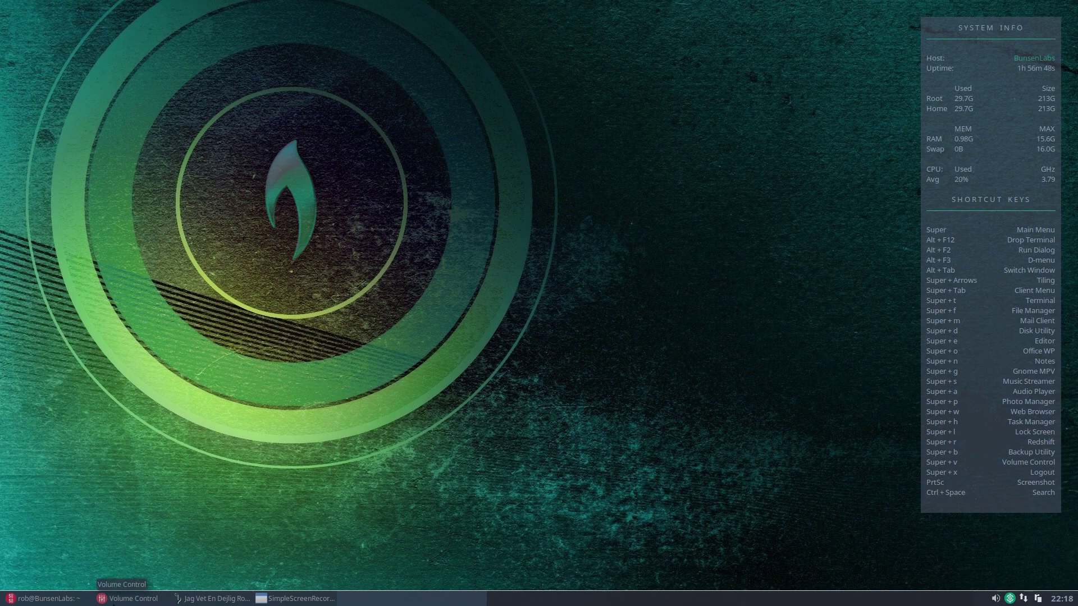
# Step: Restore the Terminal window holding the 'sudo apt install pulseaudio-equalizer' command
pyautogui.click(68, 600)
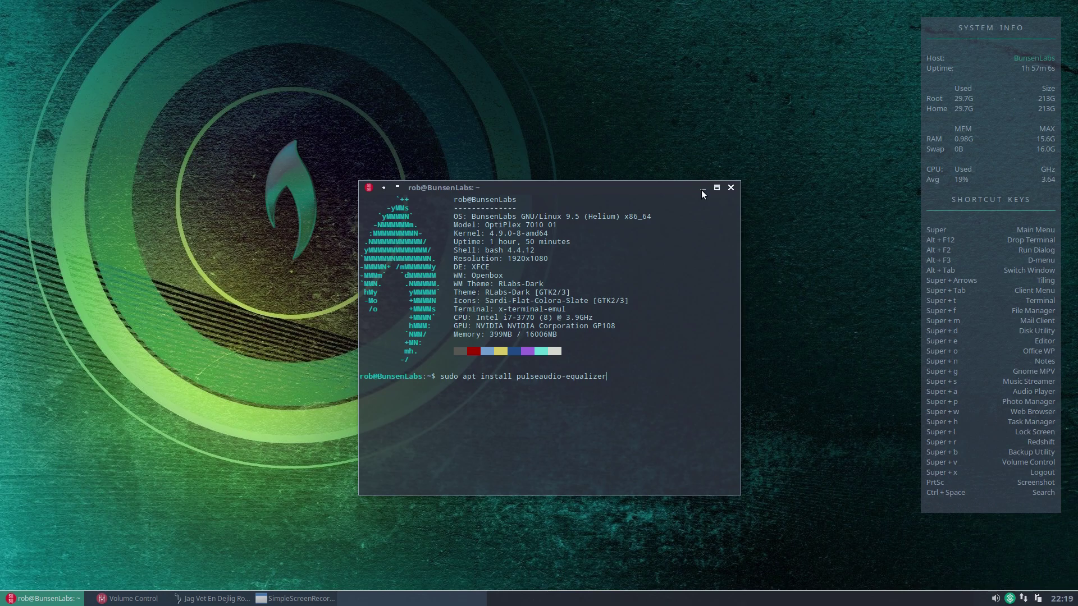
# Step: Close the Terminal and open the File Manager at the File System root
pyautogui.click(731, 189)
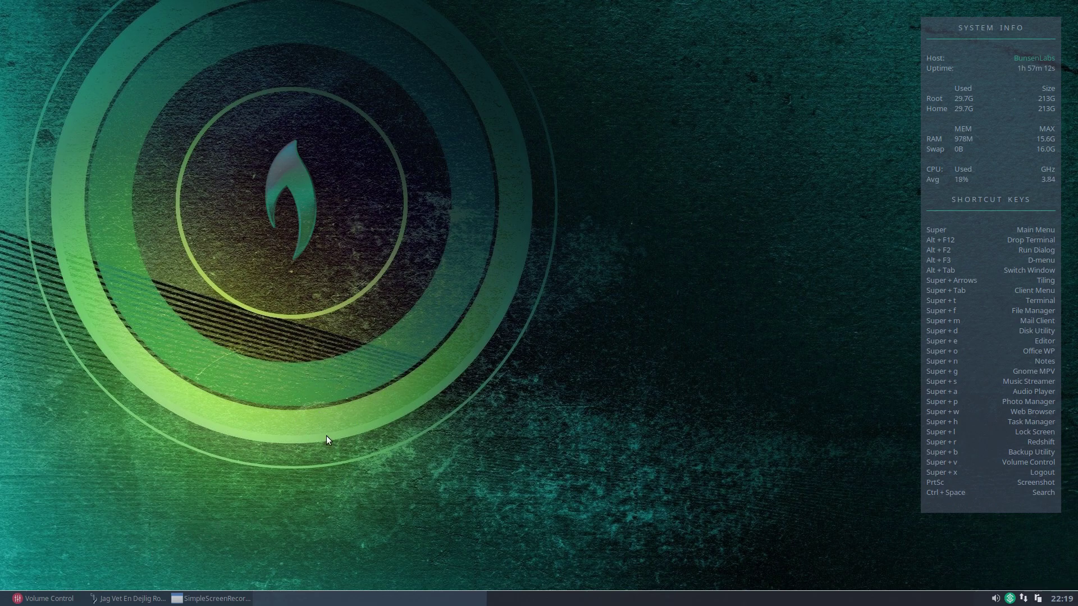
pyautogui.rightClick(297, 84)
pyautogui.click(318, 128)
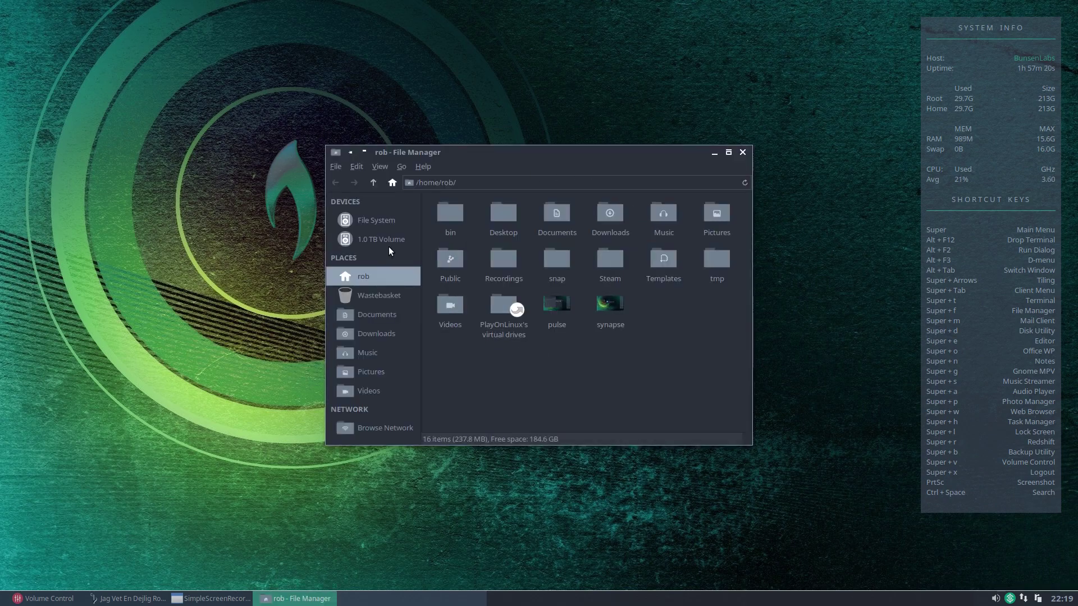
pyautogui.click(374, 222)
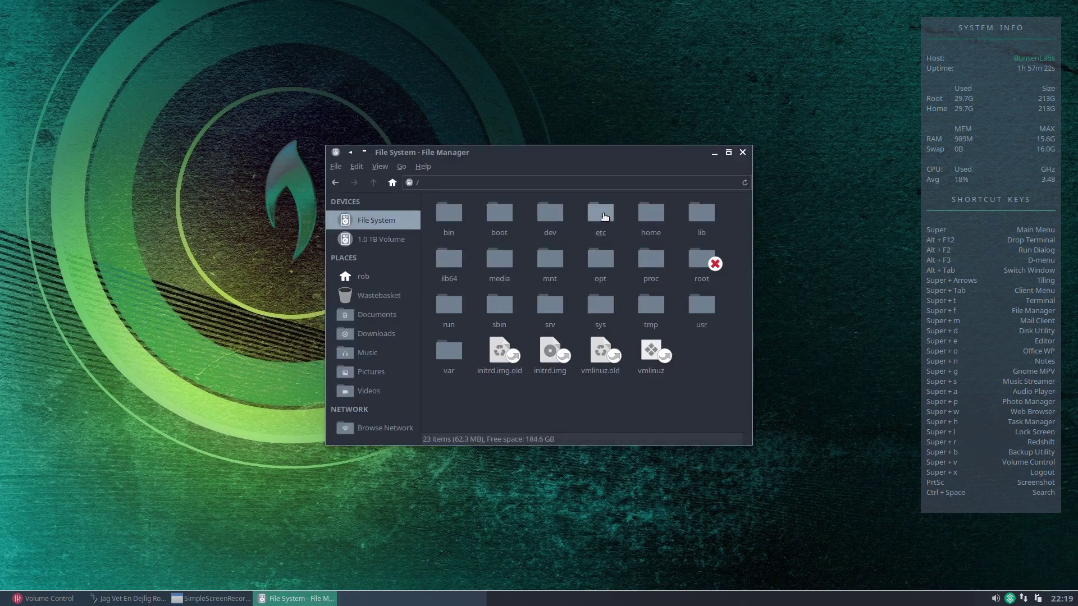
# Step: Go into /etc/pulse and select the default.pa file
pyautogui.doubleClick(603, 213)
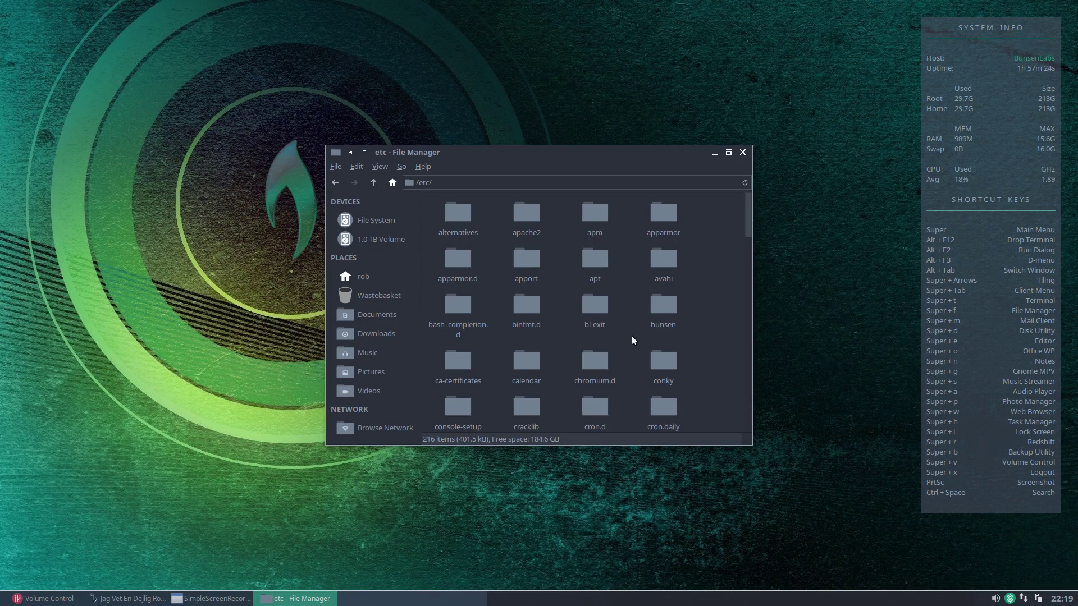
pyautogui.scroll(-1, 631, 340)
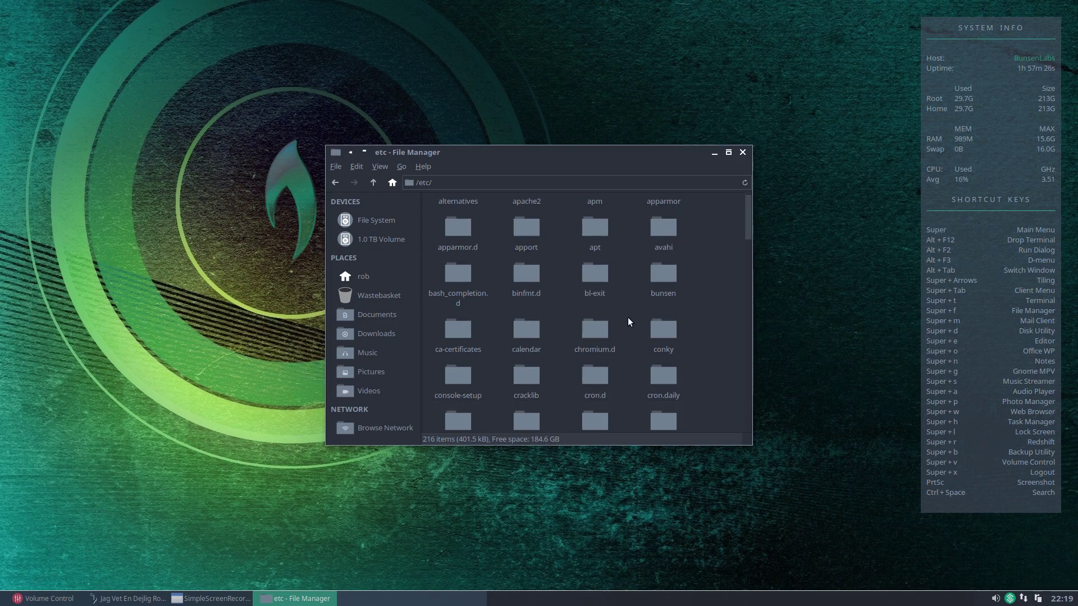
pyautogui.write('pu')
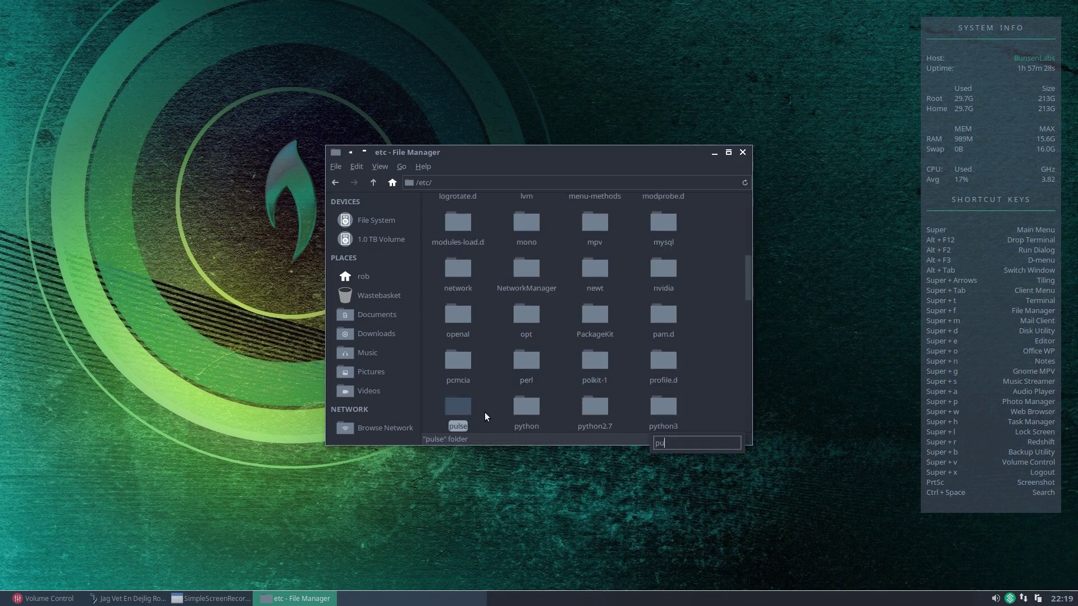
pyautogui.doubleClick(457, 406)
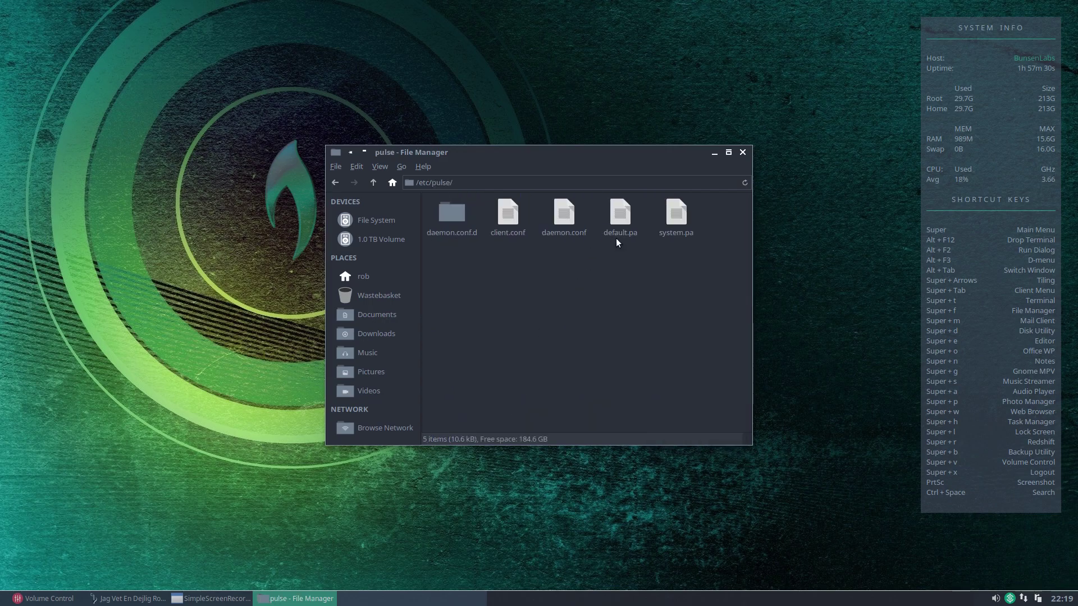
pyautogui.click(630, 235)
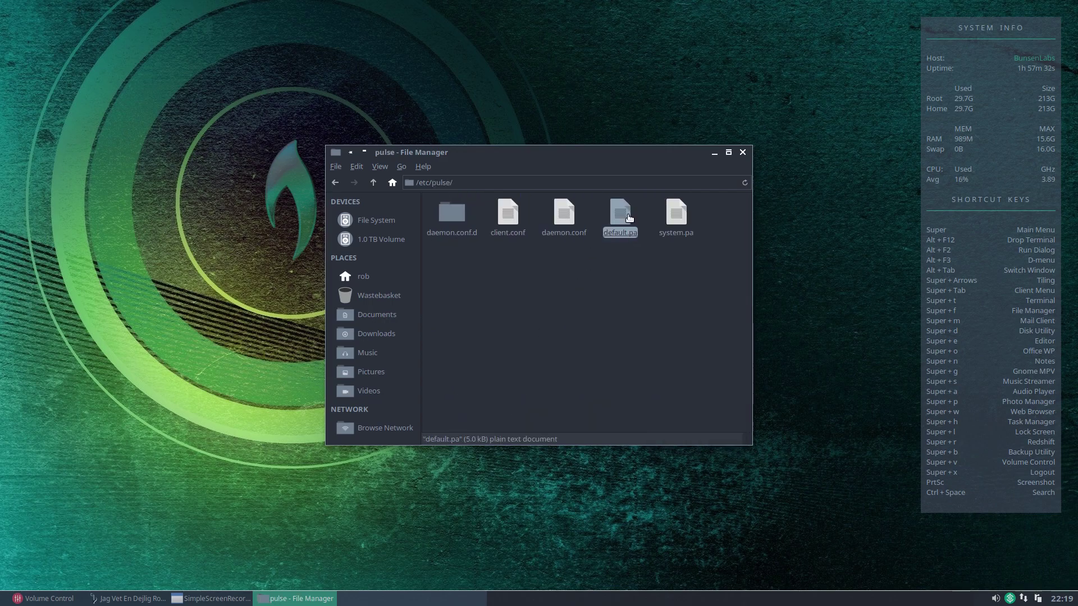
# Step: Open default.pa in Geany and scroll to its final module-equalizer-sink and module-dbus-protocol lines
pyautogui.doubleClick(629, 218)
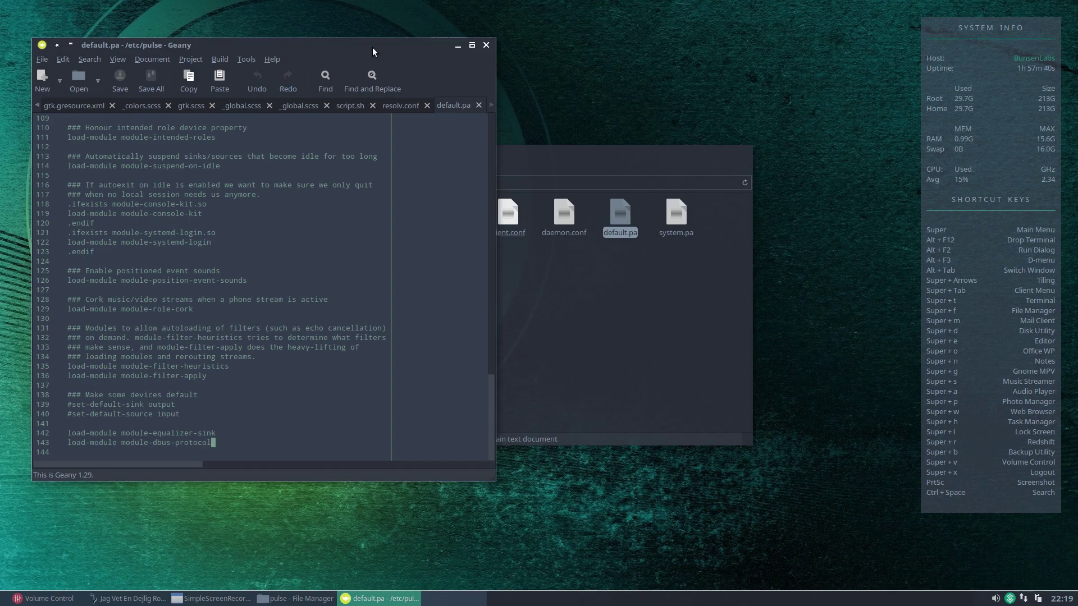
pyautogui.moveTo(494, 397); pyautogui.dragTo(473, 408)
pyautogui.moveTo(492, 423); pyautogui.dragTo(482, 393)
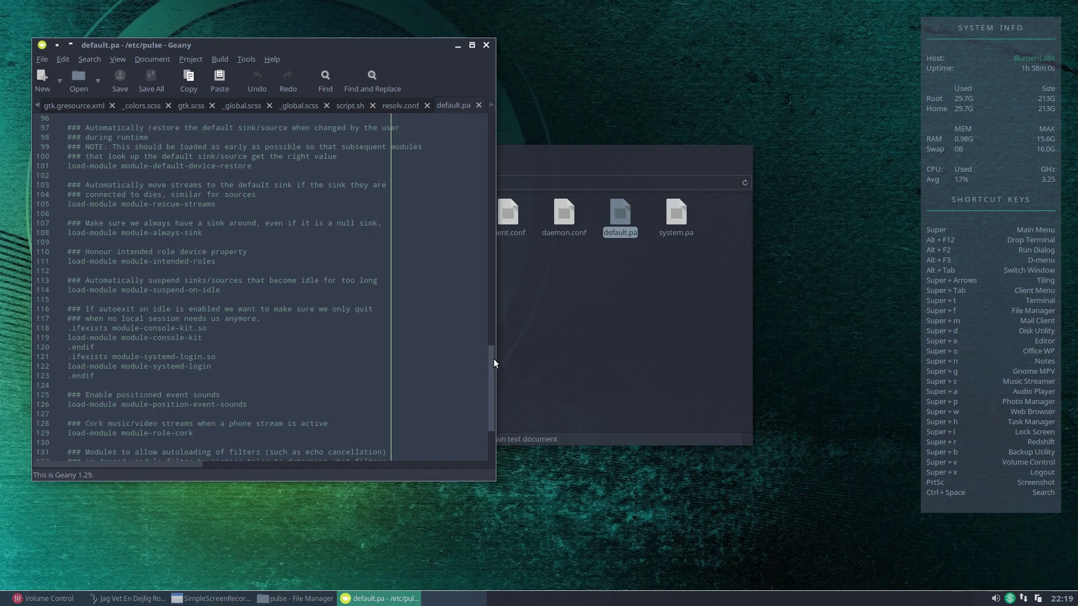
pyautogui.moveTo(493, 359); pyautogui.dragTo(492, 389)
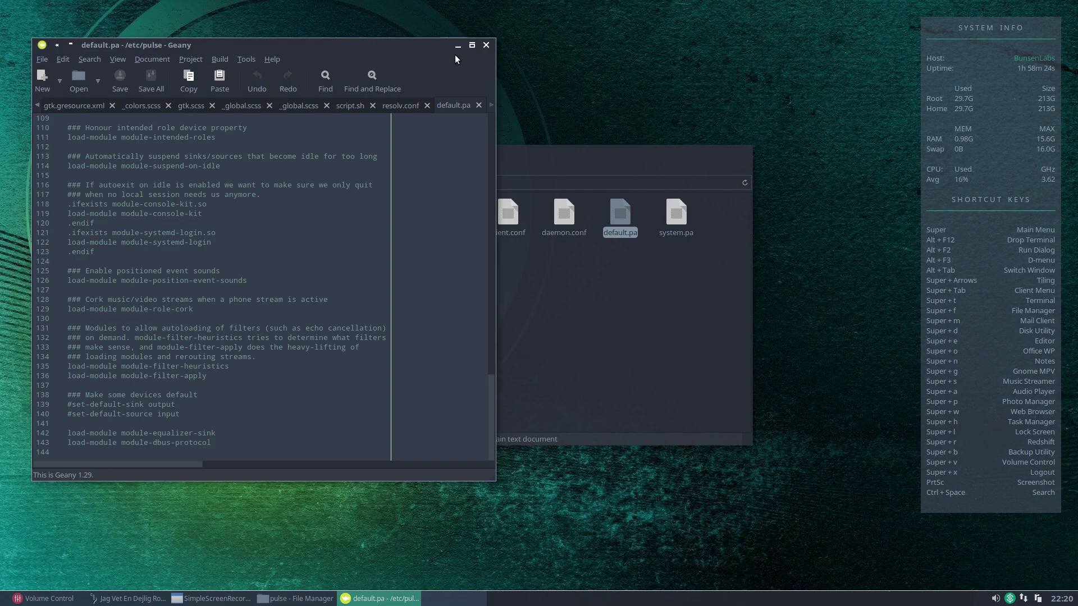
# Step: Close Geany and the File Manager, then send Quod Libet's stream to the FFT based equalizer in Volume Control
pyautogui.click(486, 45)
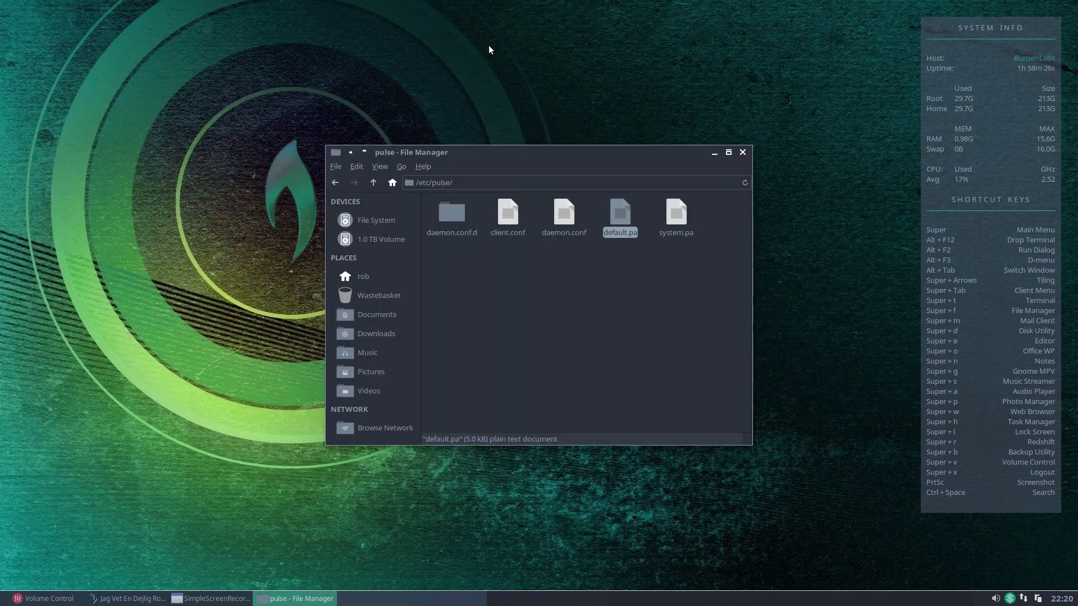
pyautogui.click(742, 152)
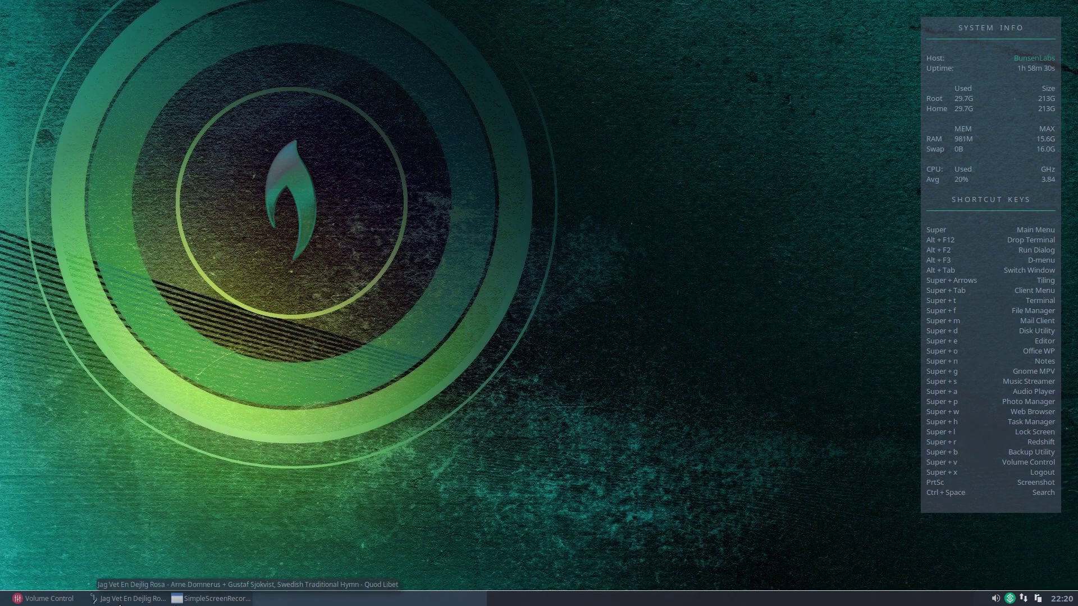
pyautogui.click(61, 600)
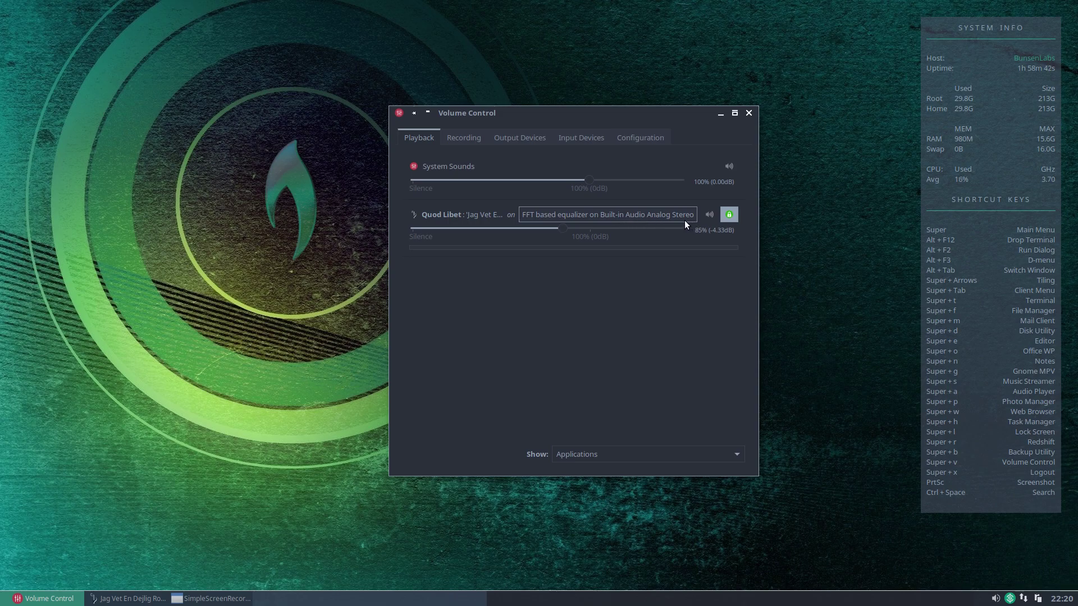
pyautogui.click(611, 216)
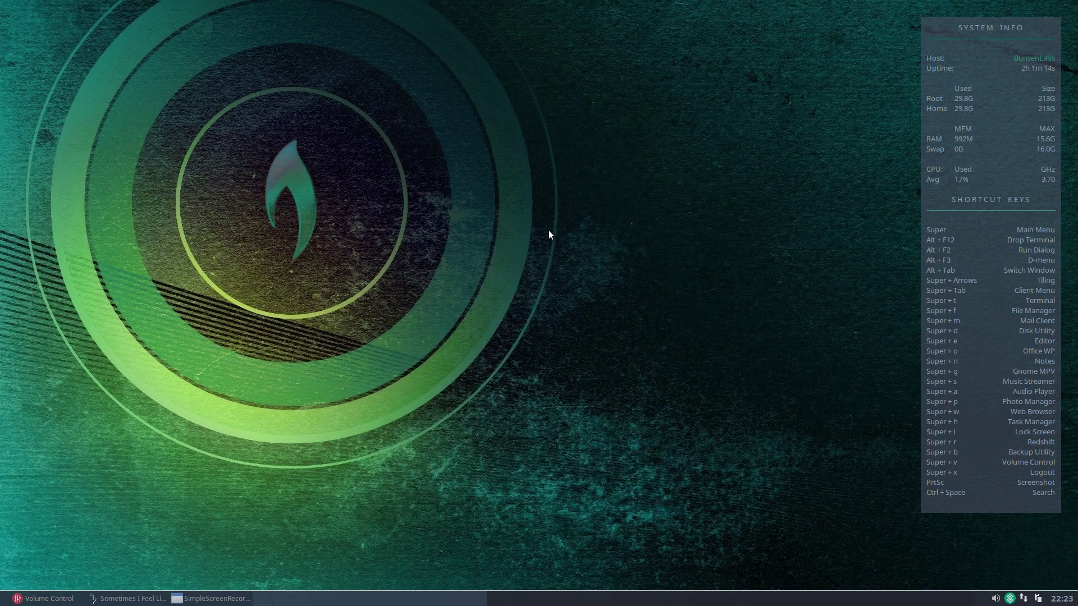
# Step: Launch qpaeq via Run Program and place its window at the upper right
pyautogui.rightClick(284, 83)
pyautogui.click(306, 95)
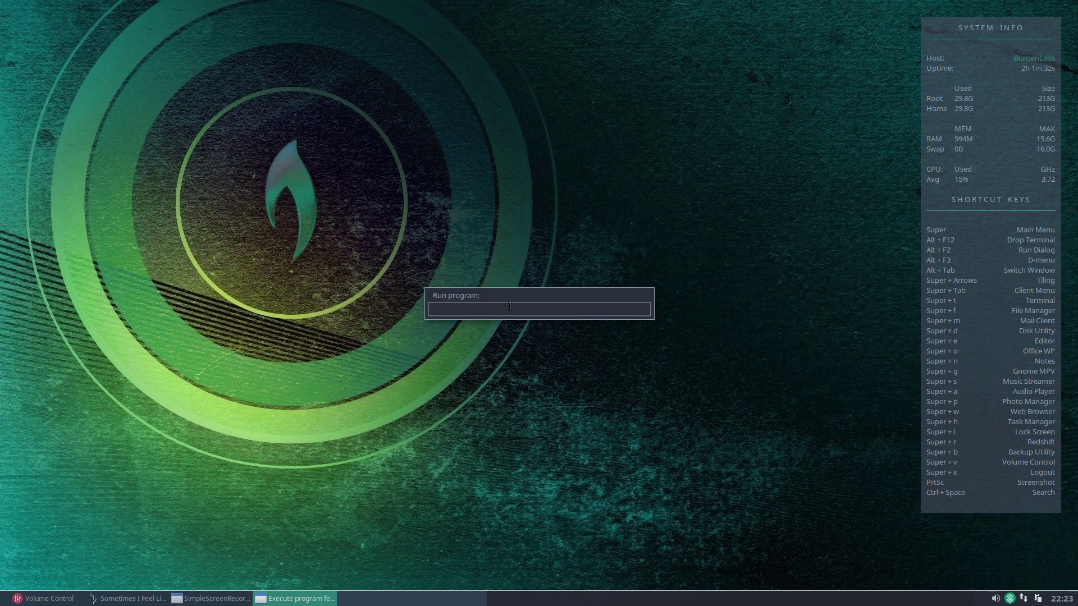
pyautogui.write('qpaeq')
pyautogui.press('Return')
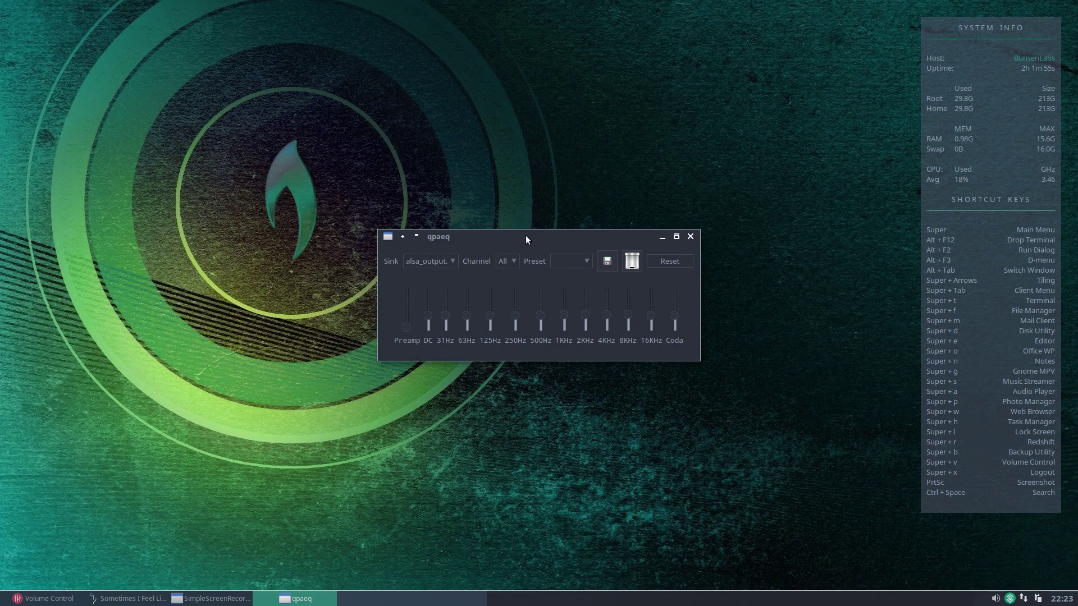
pyautogui.moveTo(525, 235); pyautogui.dragTo(733, 129)
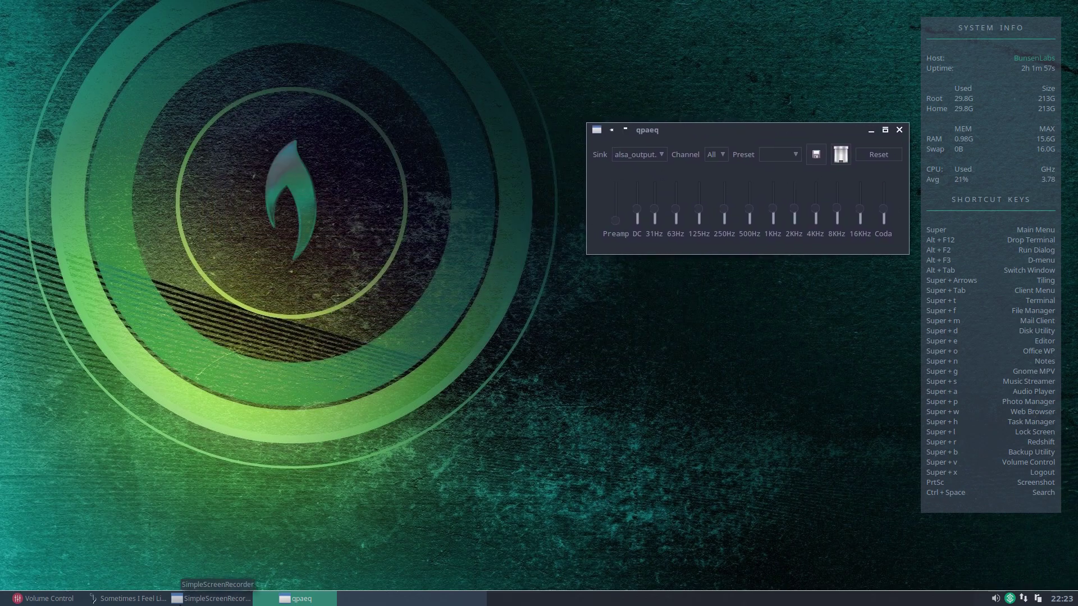
# Step: Restore Quod Libet and move the qpaeq window above the player
pyautogui.click(138, 598)
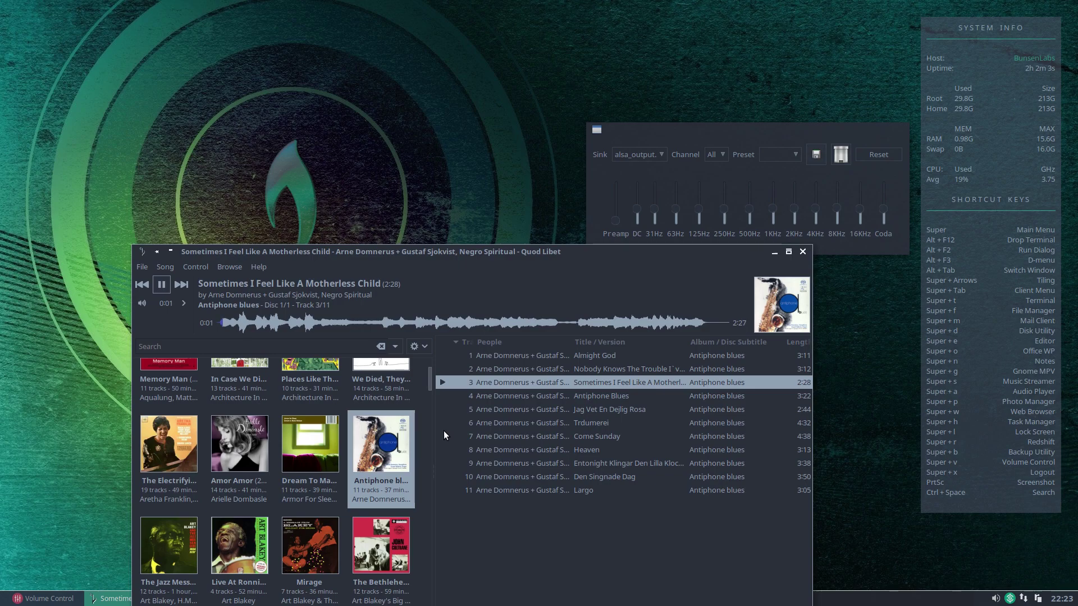
pyautogui.moveTo(740, 135); pyautogui.dragTo(608, 82)
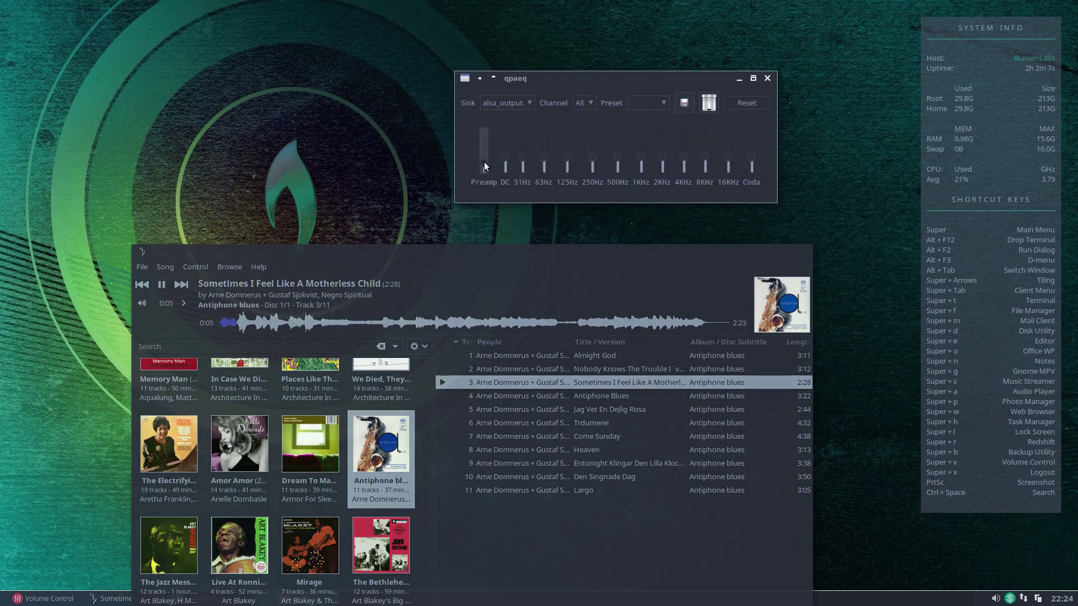
# Step: Move the equalizer left, nudge the preamp, boost 4KHz, and cut 2KHz to its minimum
pyautogui.moveTo(486, 165); pyautogui.dragTo(486, 167)
pyautogui.moveTo(584, 82); pyautogui.dragTo(339, 67)
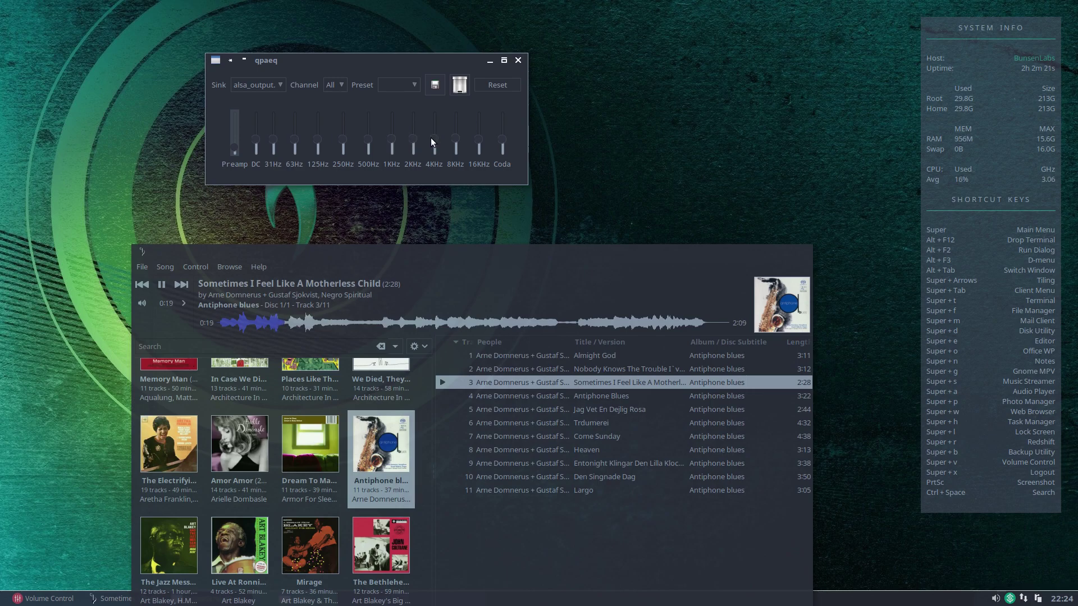
pyautogui.moveTo(414, 138); pyautogui.dragTo(419, 124)
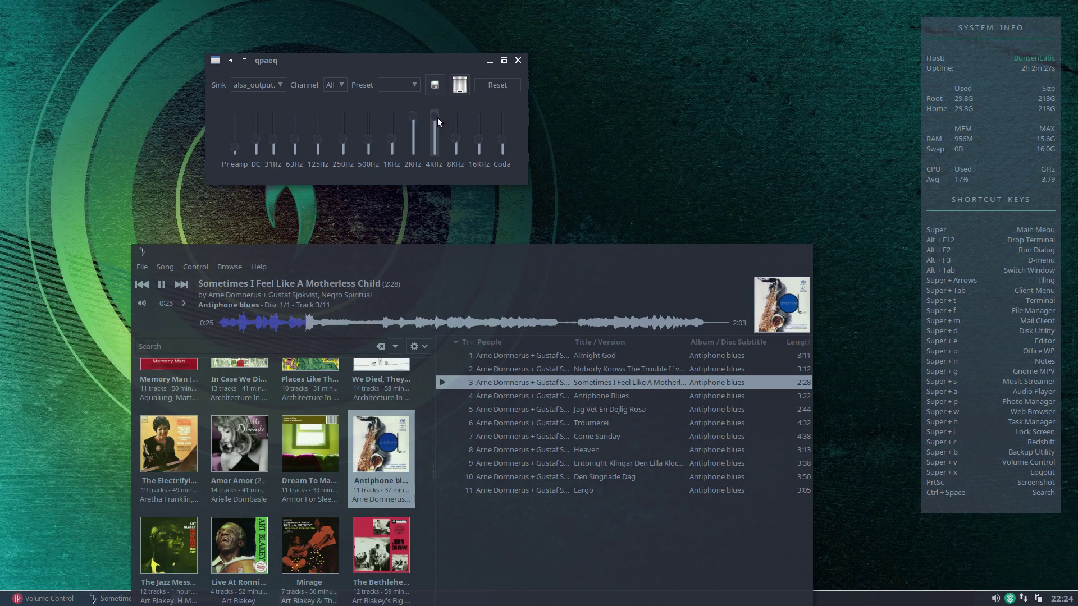
pyautogui.moveTo(457, 136); pyautogui.dragTo(457, 116)
pyautogui.moveTo(412, 117); pyautogui.dragTo(411, 149)
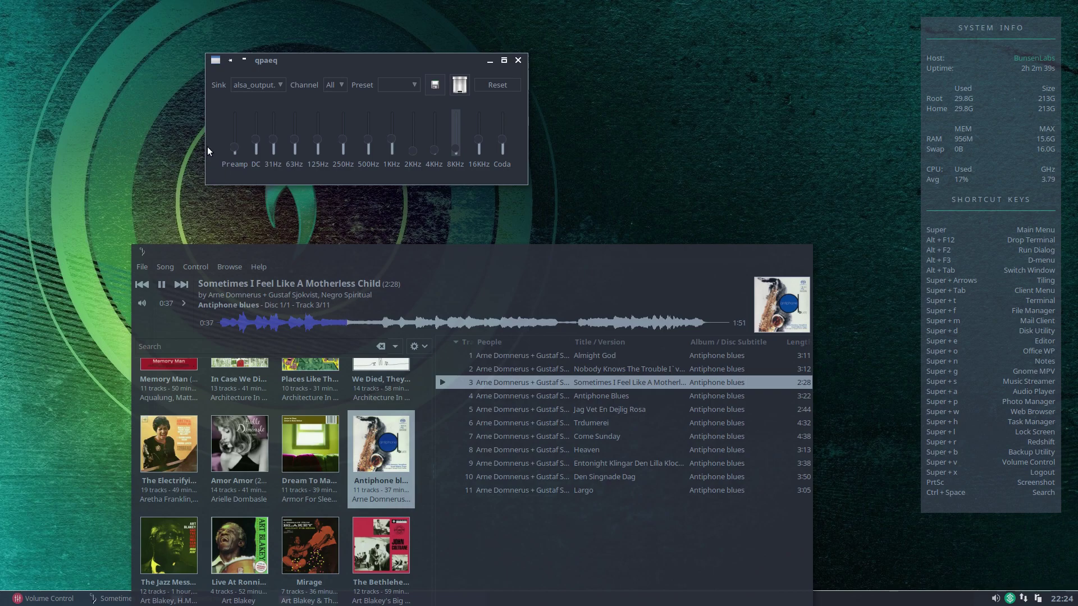
pyautogui.click(233, 148)
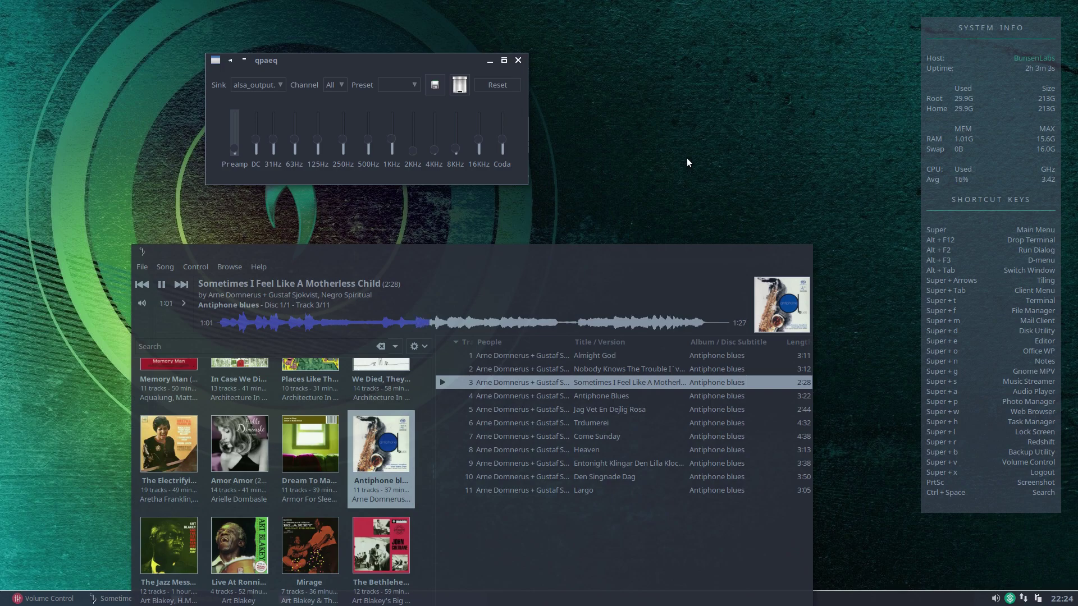
# Step: Move qpaeq to the top-left and stretch it to show bands from 15Hz to 19.0KHz
pyautogui.moveTo(389, 60); pyautogui.dragTo(258, 53)
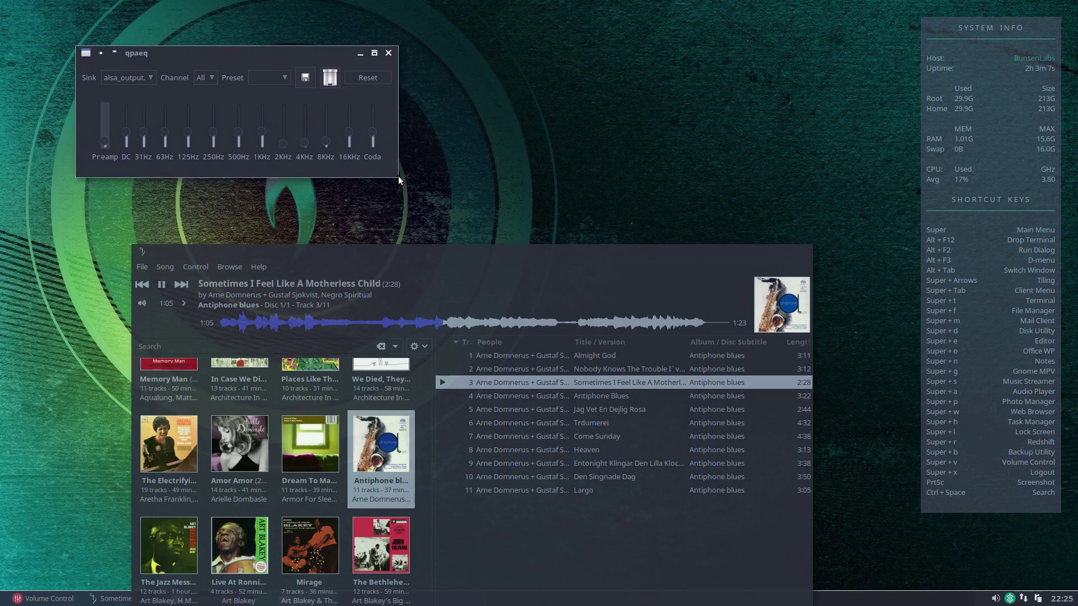
pyautogui.moveTo(399, 178); pyautogui.dragTo(976, 375)
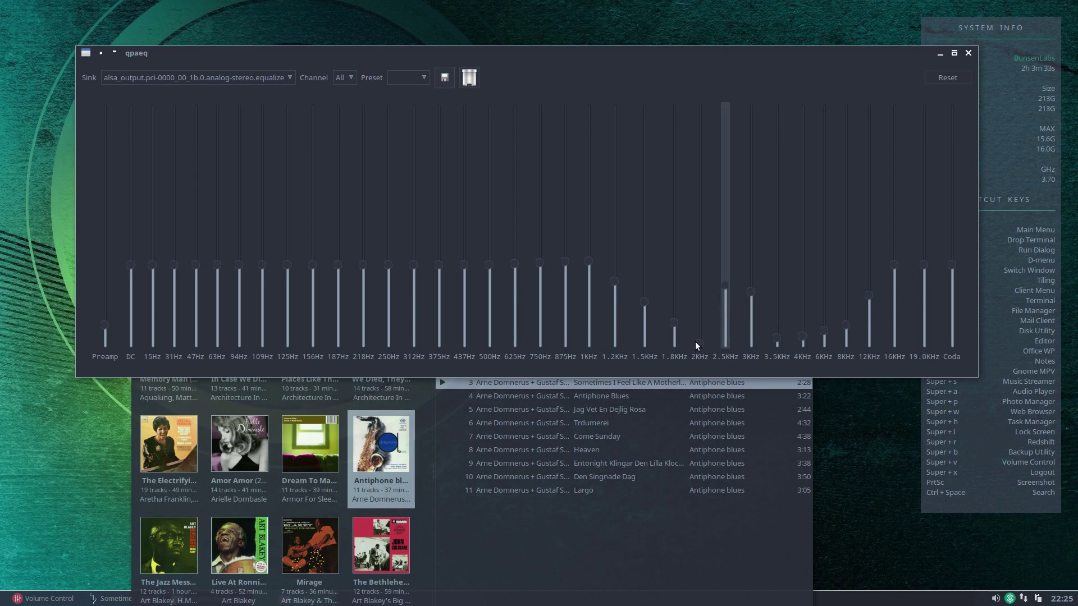
# Step: Reset the curve to flat, then cut the 437Hz and 500Hz bands and lower 1KHz slightly
pyautogui.moveTo(696, 342); pyautogui.dragTo(672, 268)
pyautogui.moveTo(645, 302); pyautogui.dragTo(647, 279)
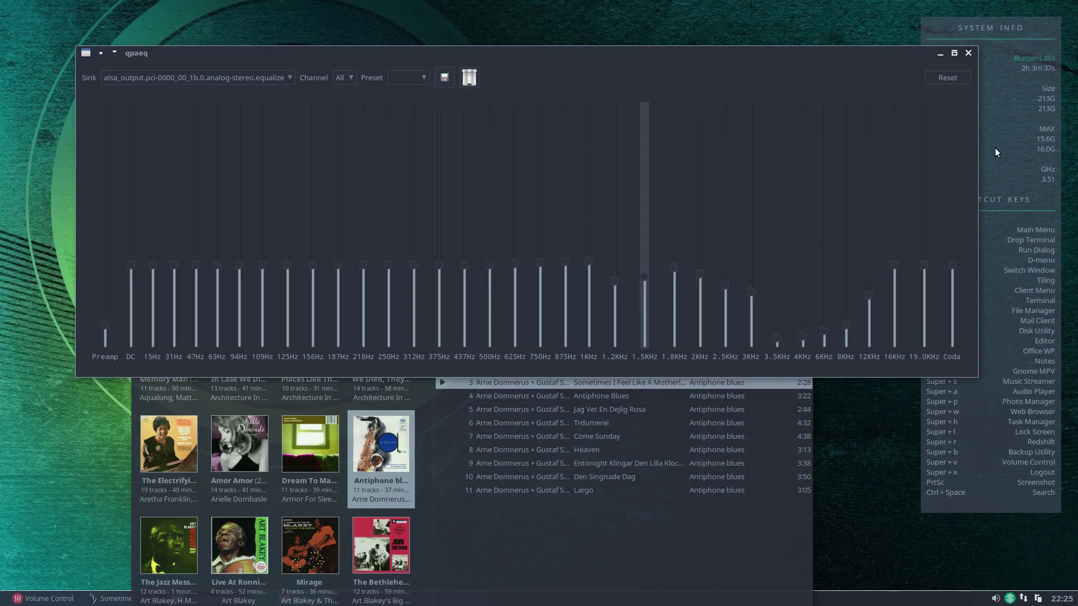
pyautogui.click(946, 79)
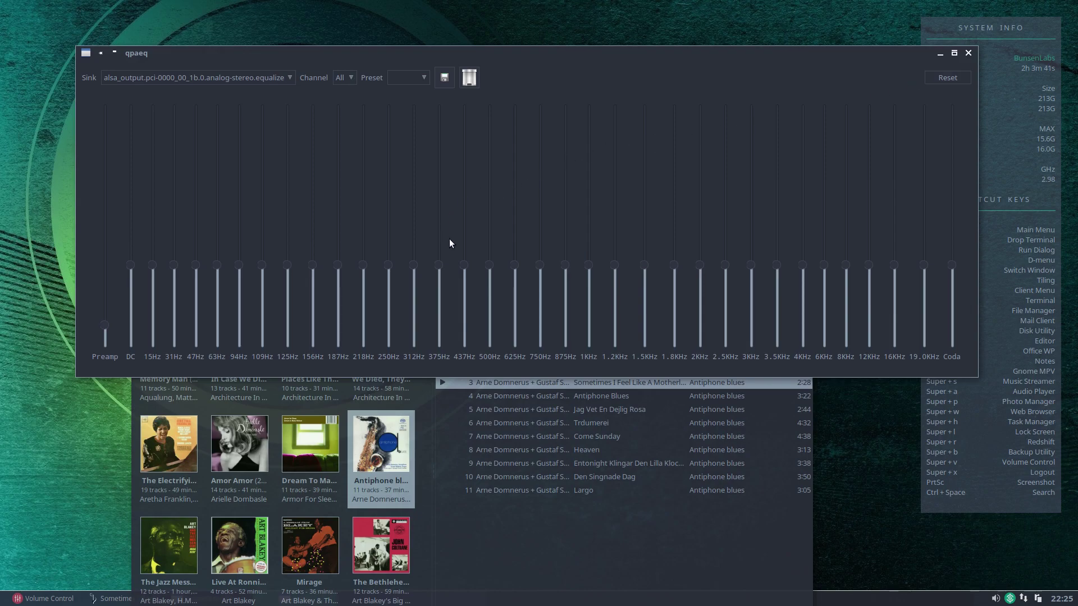
pyautogui.moveTo(463, 266); pyautogui.dragTo(501, 304)
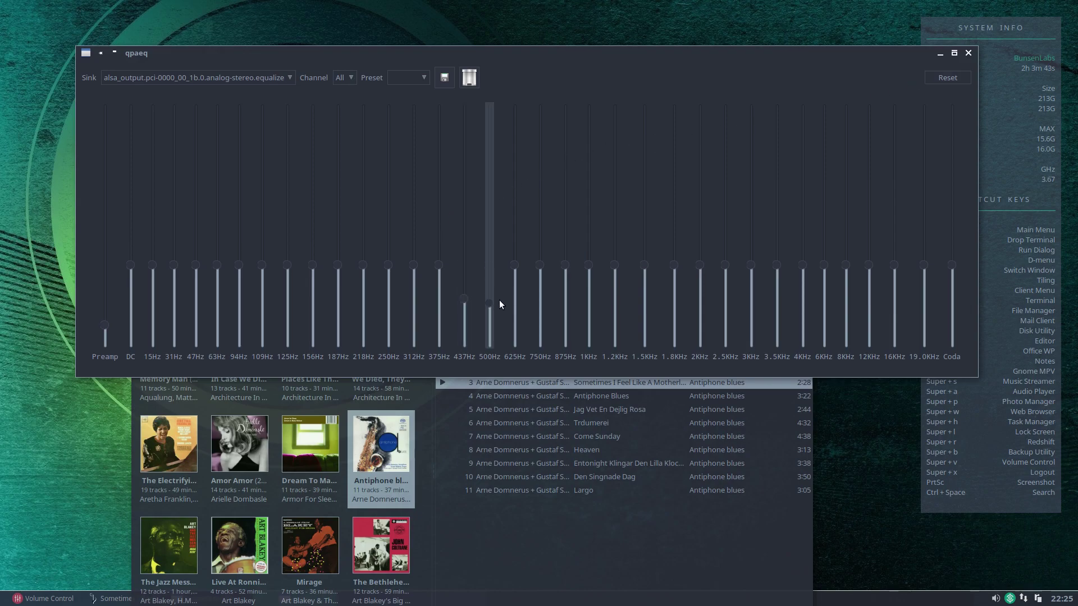
pyautogui.moveTo(592, 268); pyautogui.dragTo(591, 288)
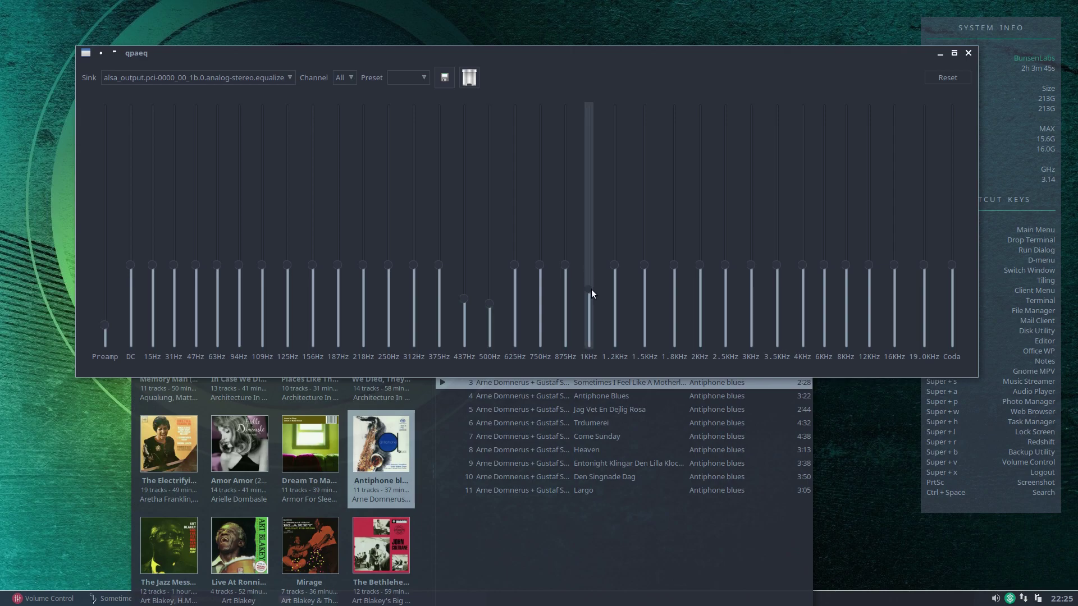
# Step: Cancel saving a preset, set the Channel to All, and close the Quod Libet player
pyautogui.click(444, 78)
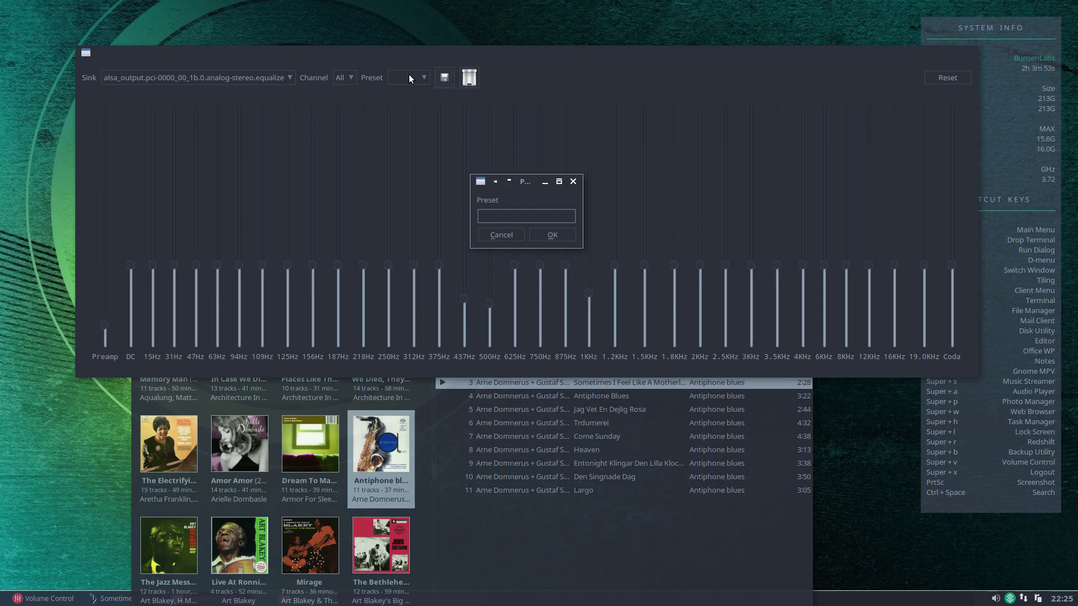
pyautogui.click(502, 236)
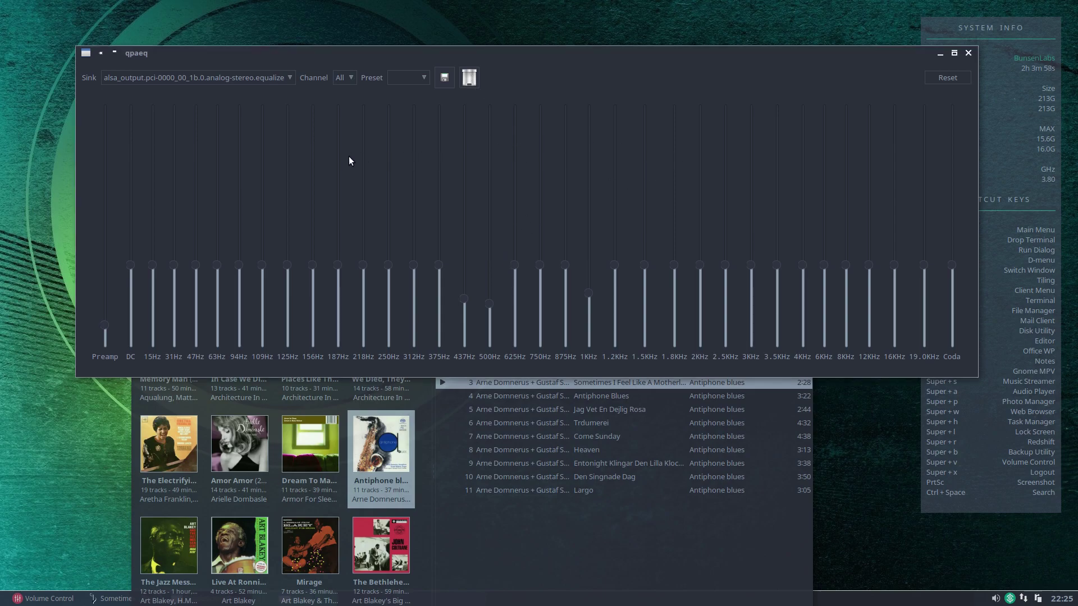
pyautogui.click(352, 78)
pyautogui.click(341, 51)
pyautogui.click(721, 556)
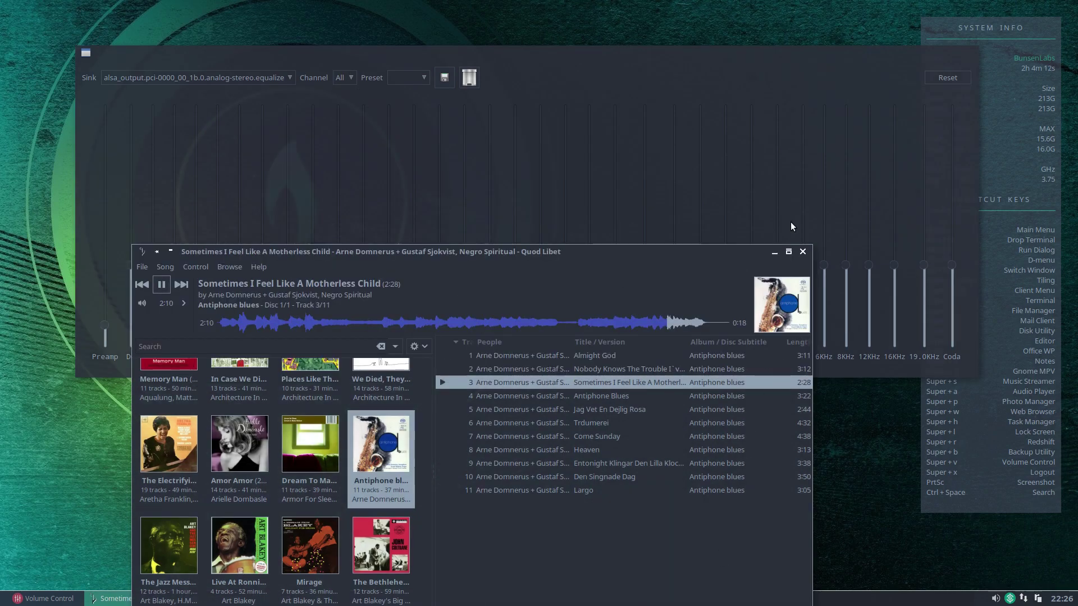
pyautogui.click(803, 253)
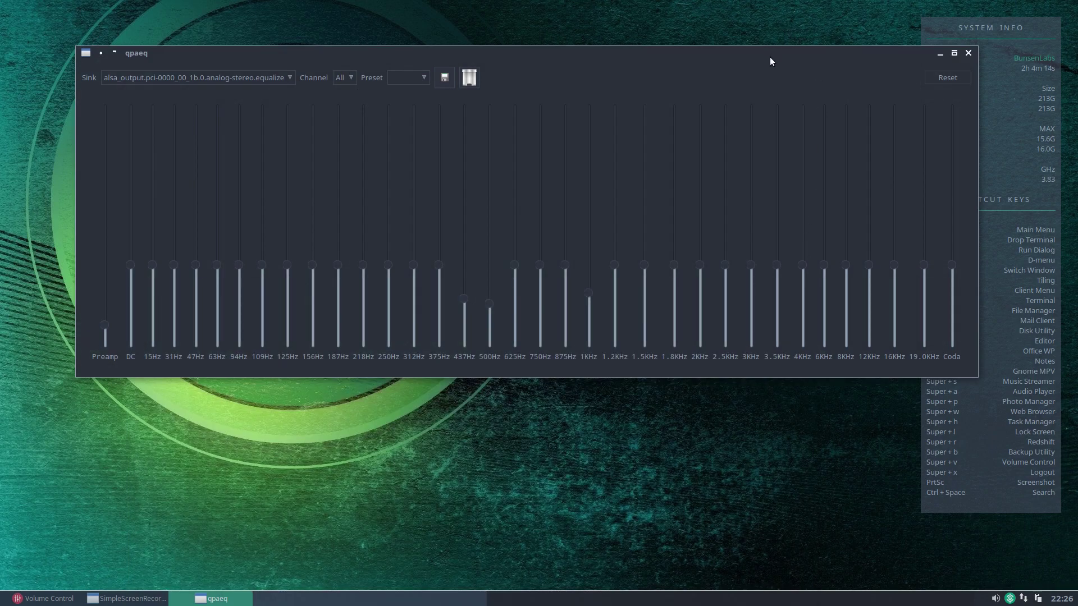
pyautogui.moveTo(769, 55); pyautogui.dragTo(745, 64)
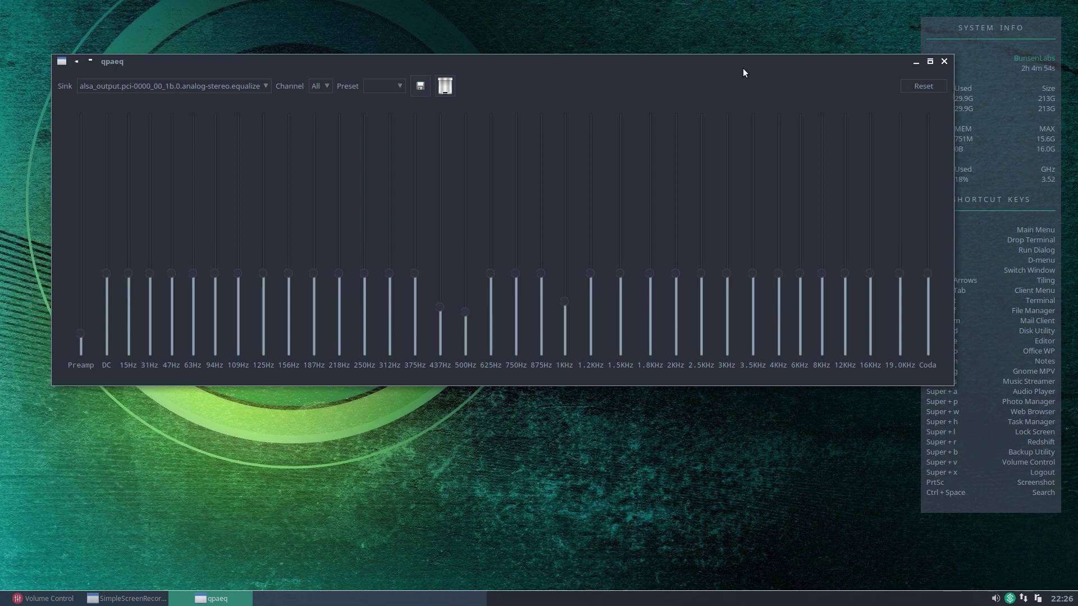
pyautogui.moveTo(743, 69); pyautogui.dragTo(733, 89)
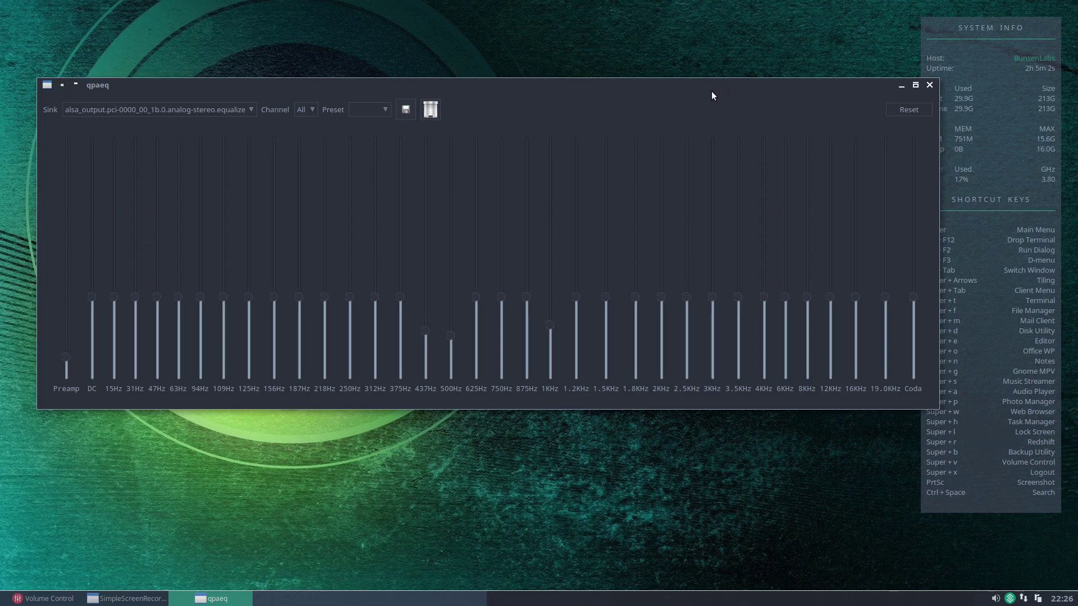
pyautogui.moveTo(712, 87); pyautogui.dragTo(759, 93)
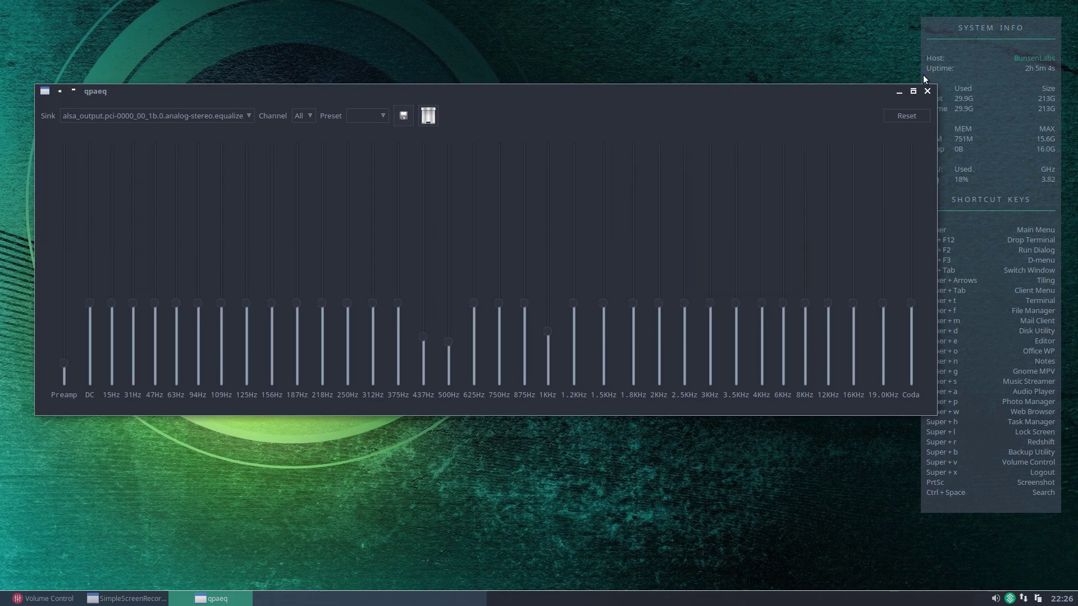